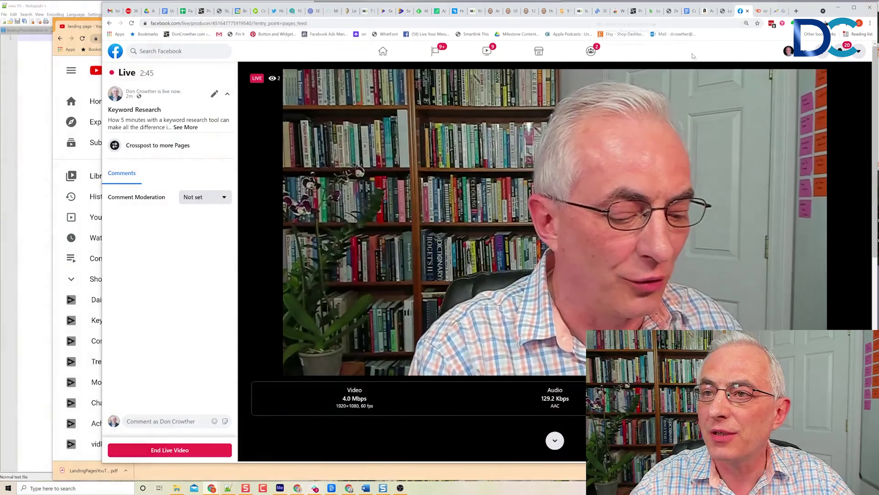
- Look up 'opt-in page' in Semrush's Keyword Overview: 320 US volume, 59% difficulty, $2.82 CPC
key(ctrl+Tab)
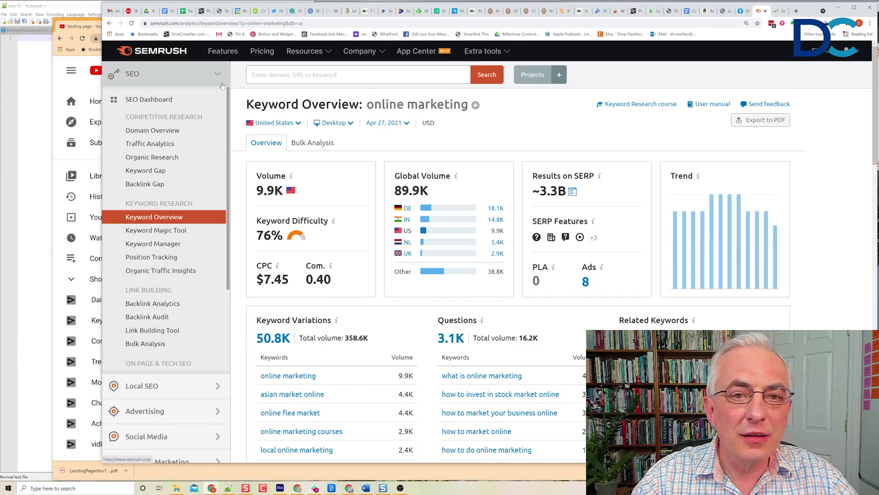
click(263, 74)
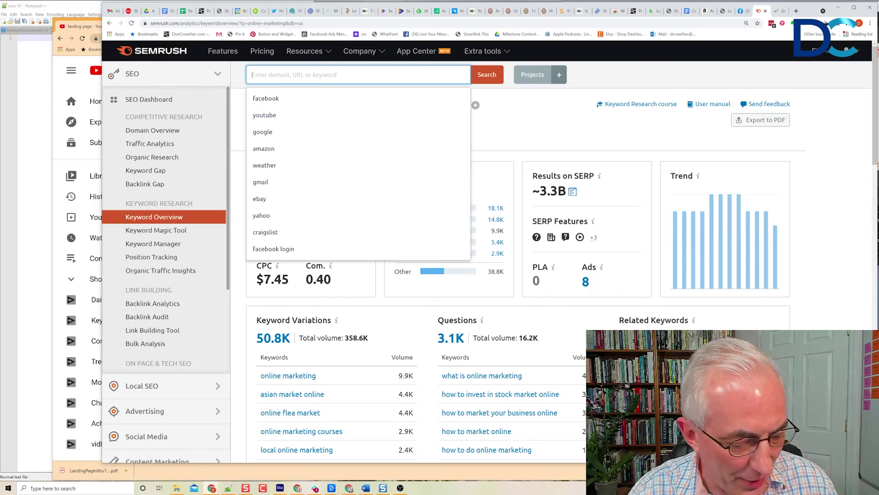
text(opt)
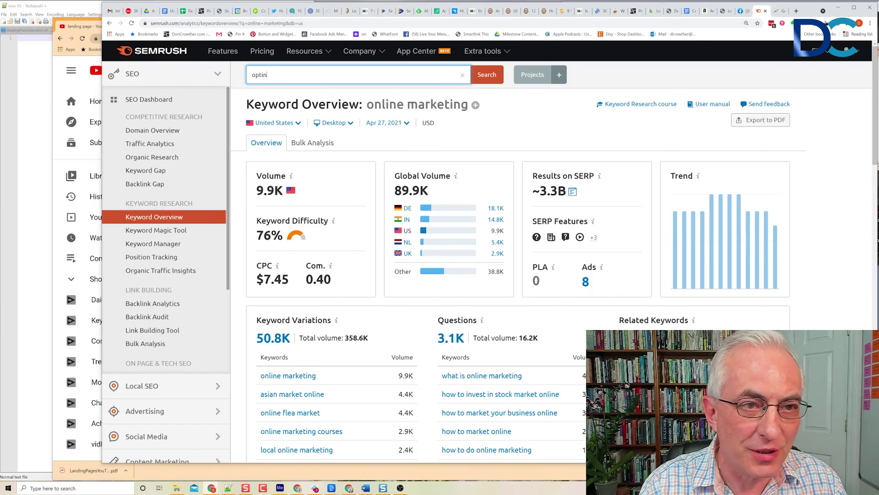
text(-in page)
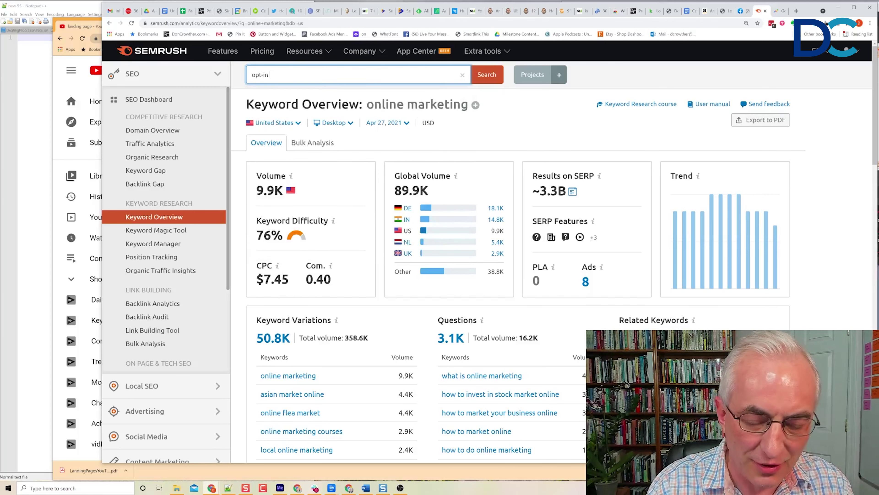
key(Return)
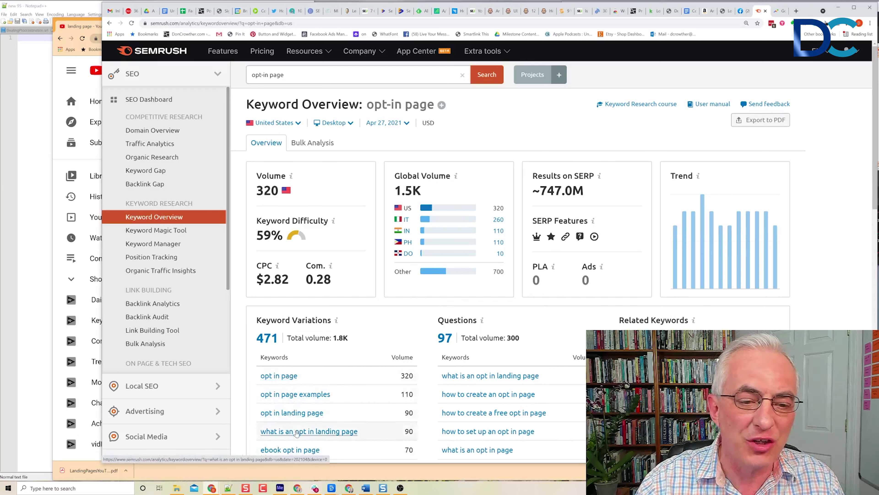
- Load Keyword Magic Tool variations for 'opt-in page': 471 keywords, 1,810 total volume
click(164, 233)
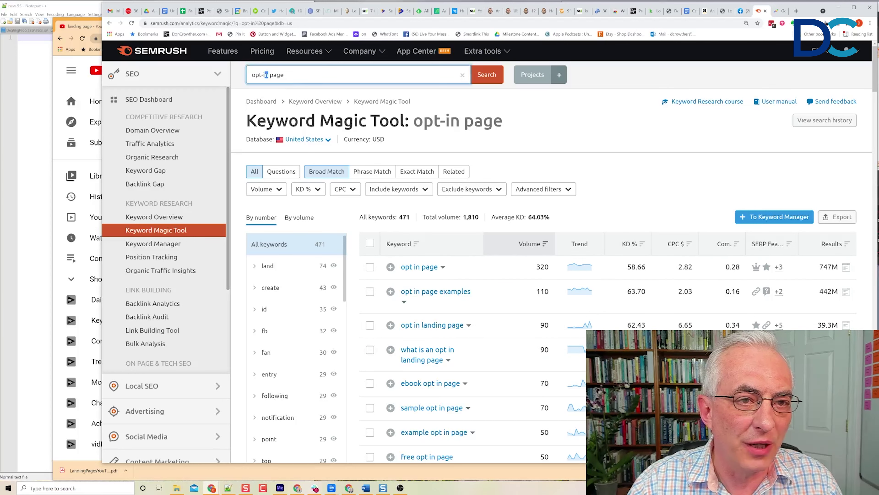
drag(269, 75, 233, 77)
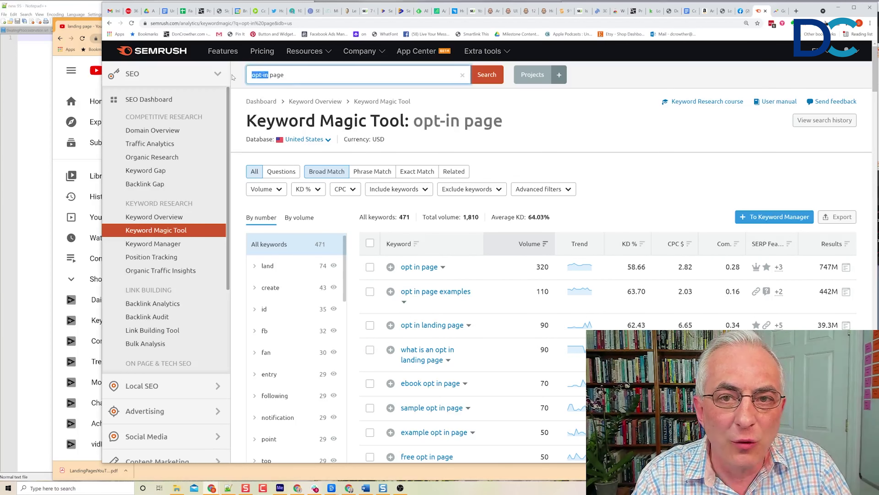
- Search the Keyword Magic Tool for 'squeeze page': 1,448 keywords, 8,580 total volume
text(squeeze)
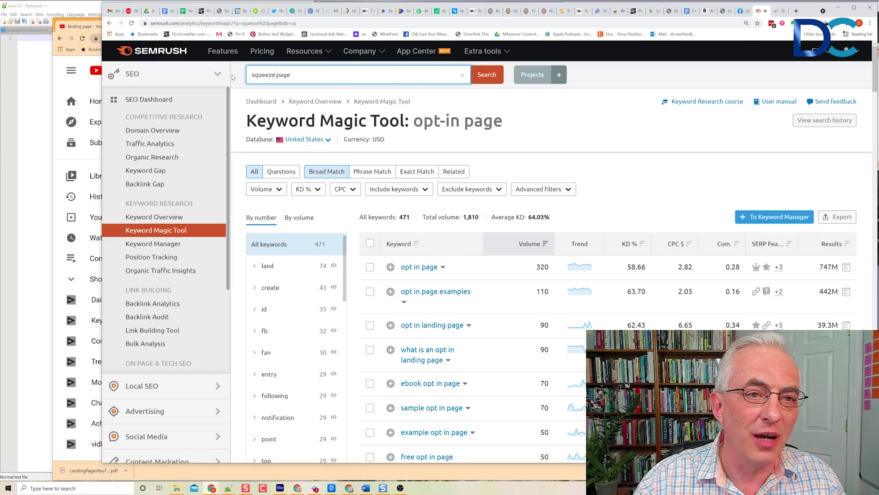
key(Return)
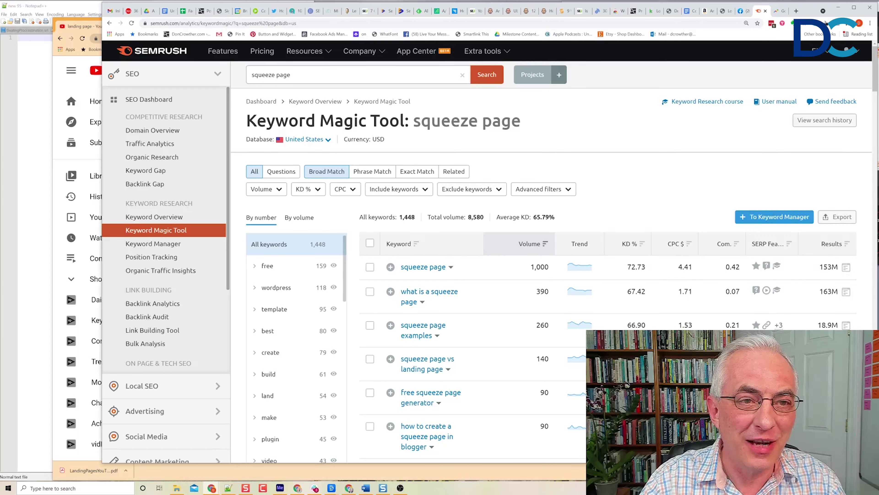
double_click(263, 75)
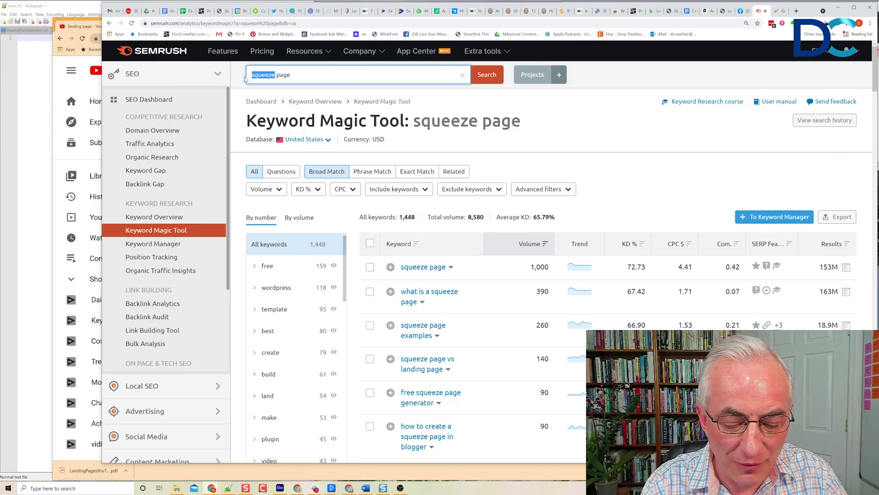
- Search the Keyword Magic Tool for 'landing page': 22,200 volume, 47,078 related keywords
text(landing)
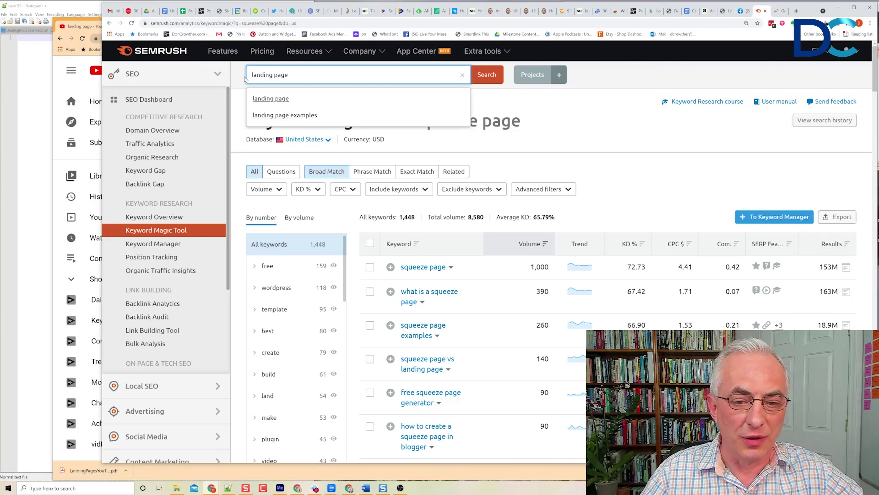
key(Return)
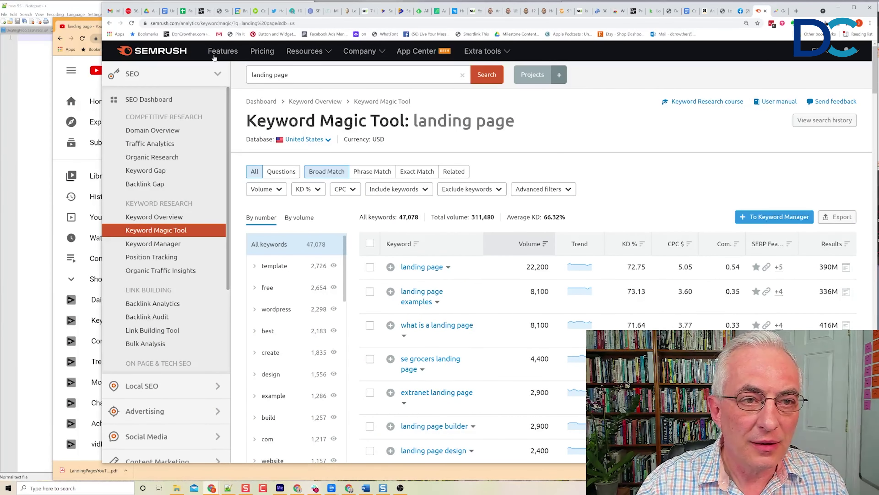
click(322, 83)
- Run Keyword Magic Tool searches for 'online marketing', 'internet marketing', then 'digital marketing'
text(online marketing)
key(Return)
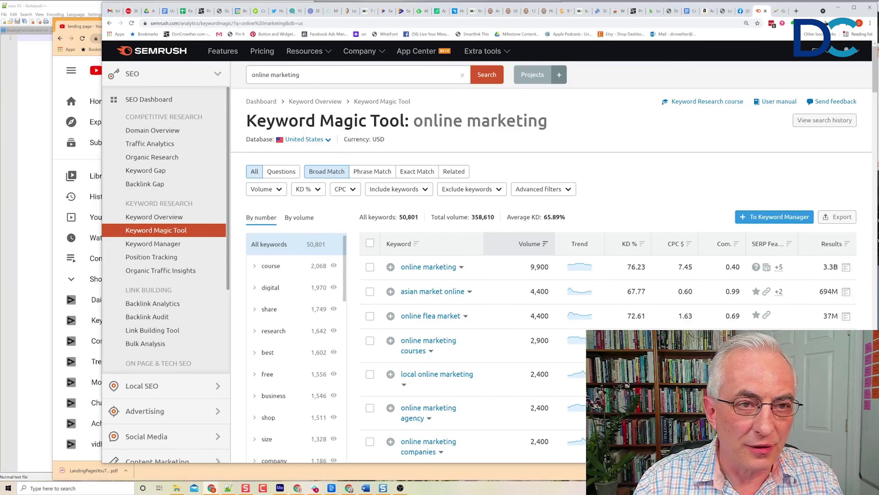
drag(270, 75, 241, 77)
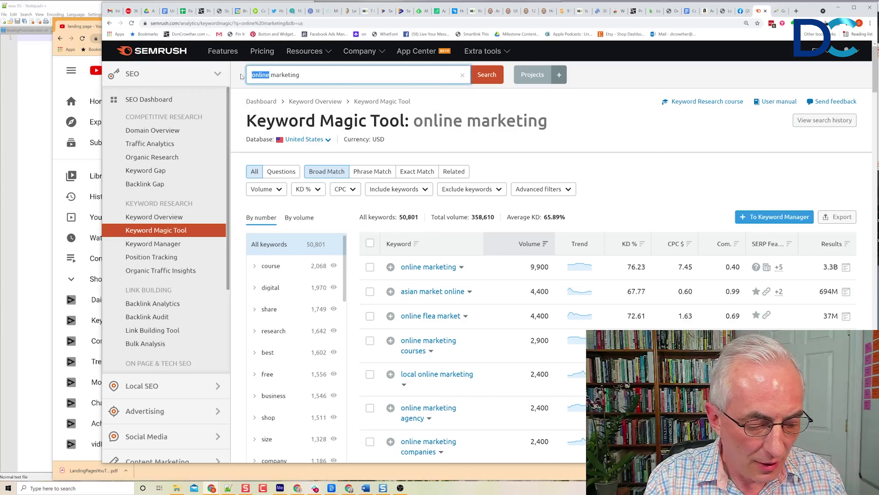
text(intern)
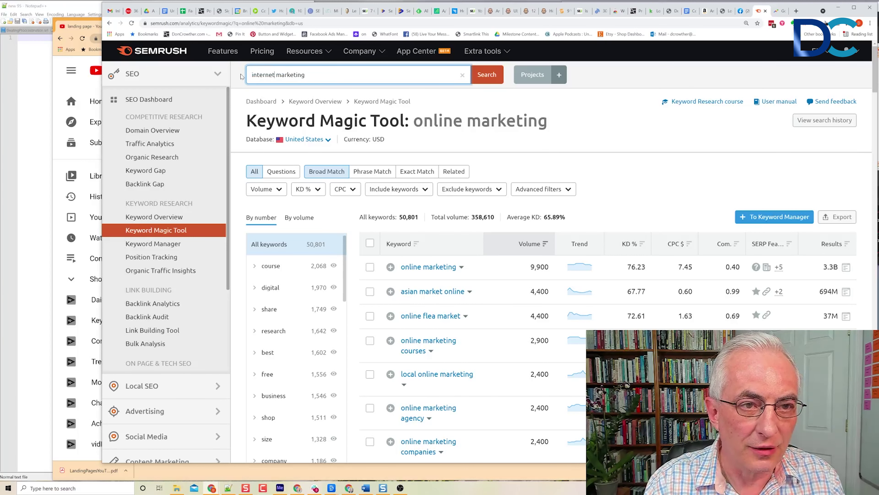
text(et)
key(Return)
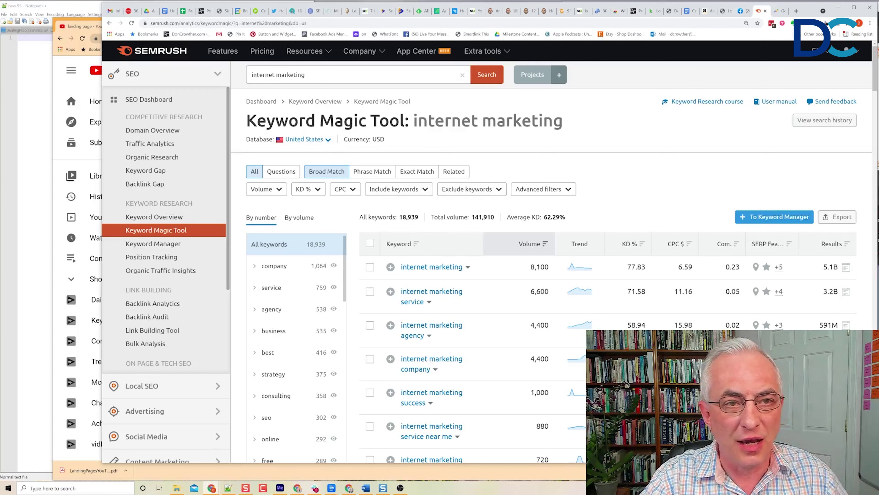
double_click(265, 75)
text(digital)
key(Return)
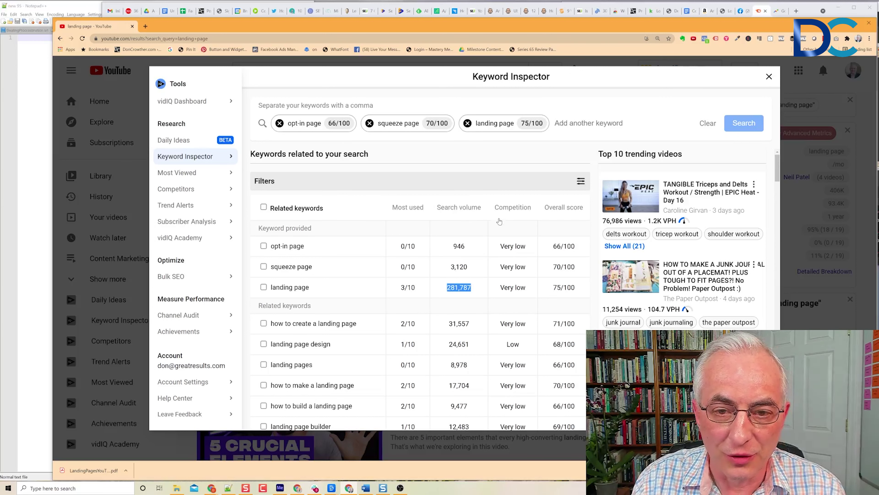
mouse_move(513, 256)
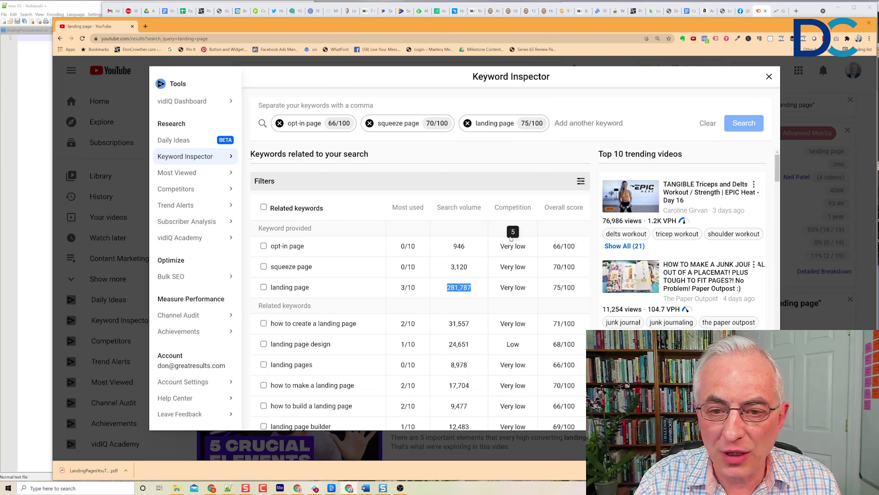
mouse_move(513, 288)
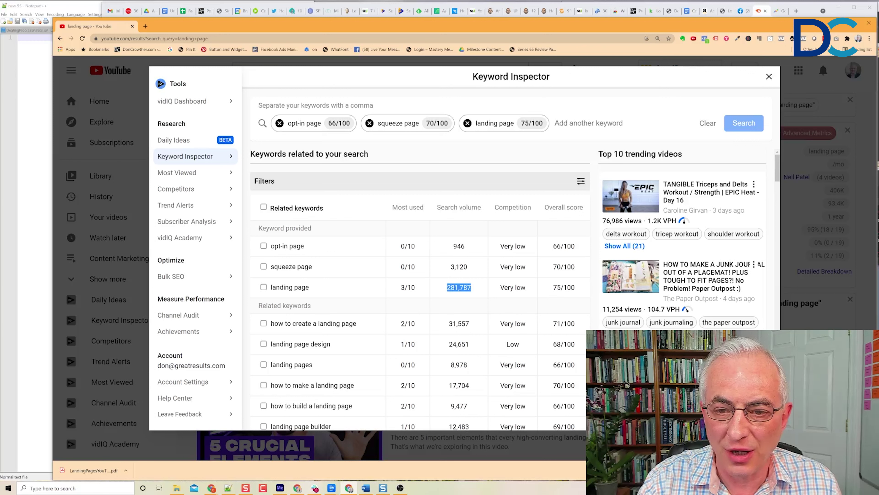
double_click(557, 287)
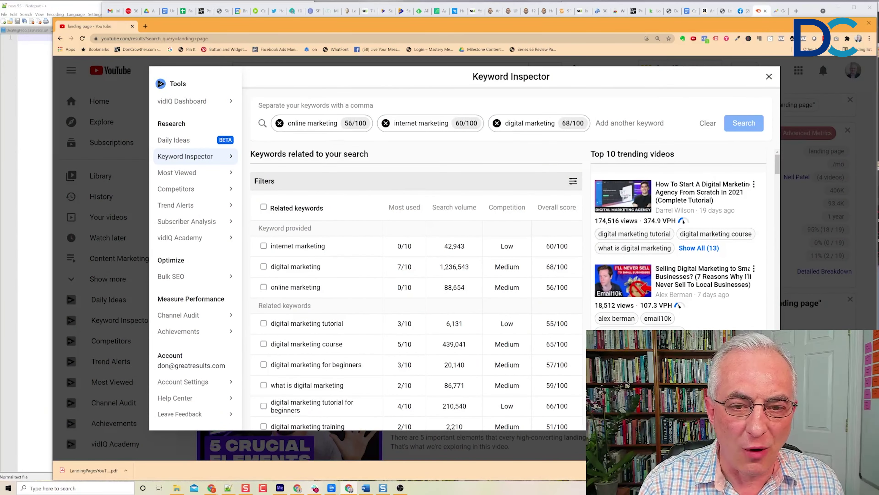
drag(470, 266, 434, 268)
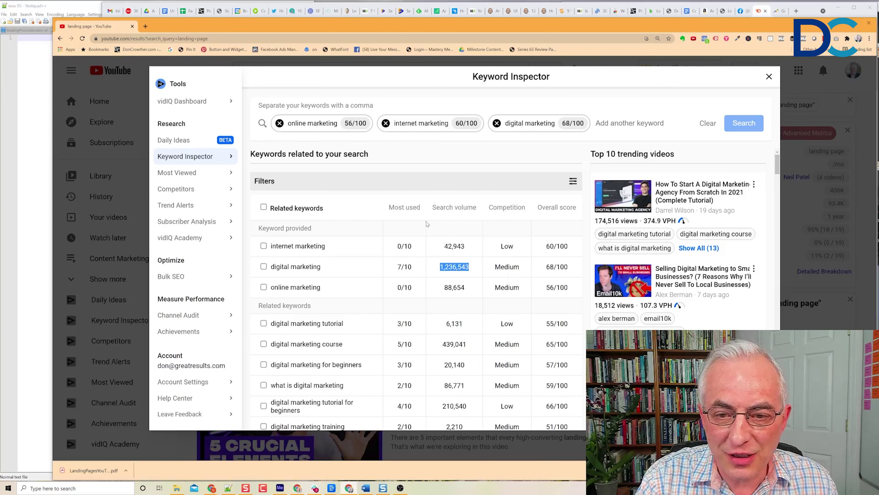
scroll(468, 302, down, 3)
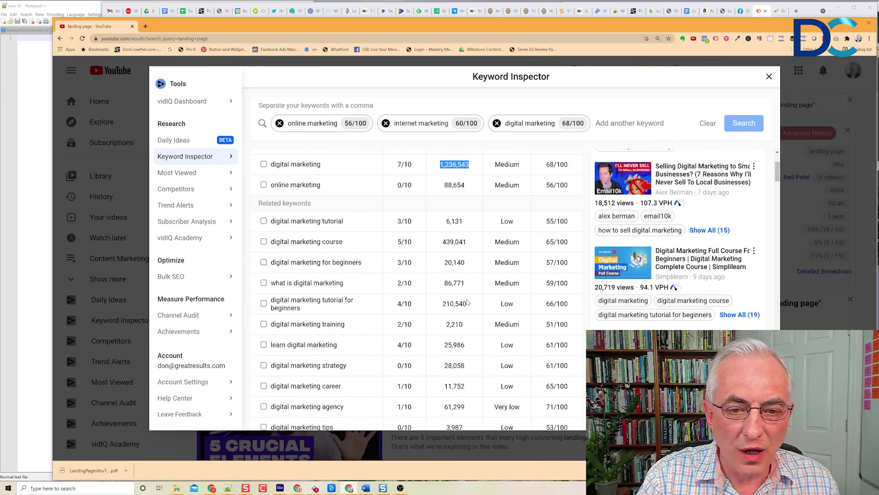
scroll(468, 301, down, 1)
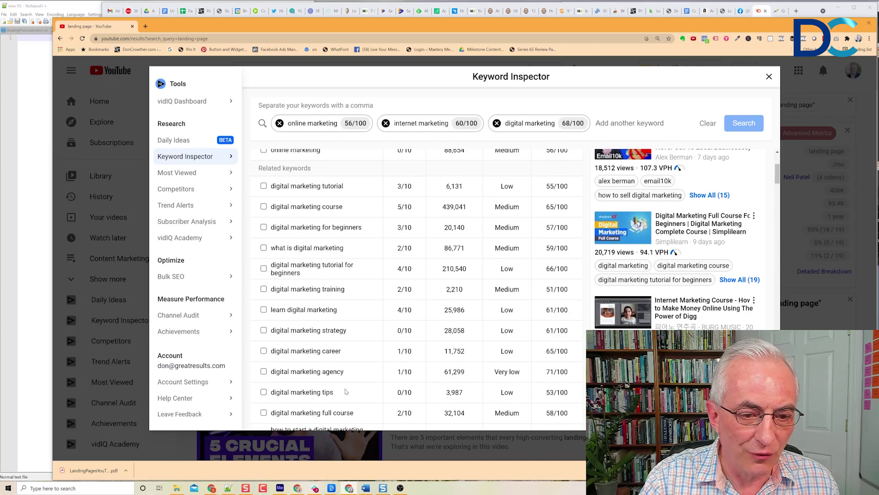
scroll(331, 405, down, 10)
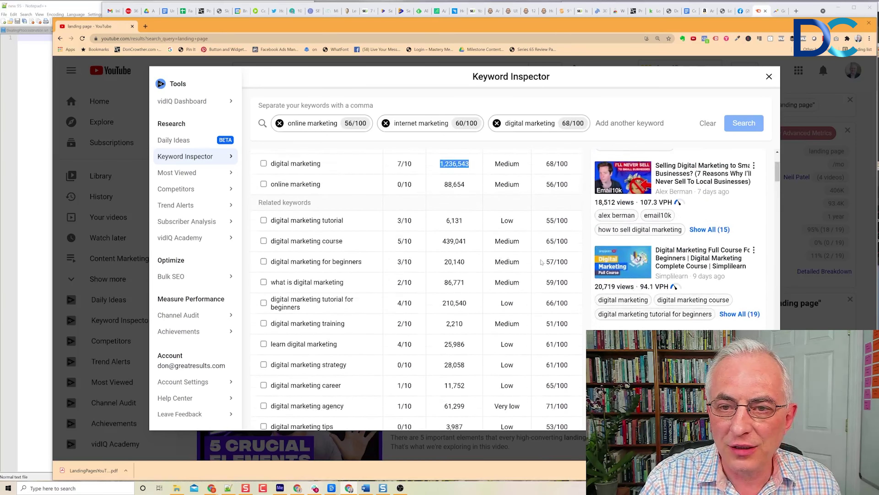
scroll(537, 249, up, 3)
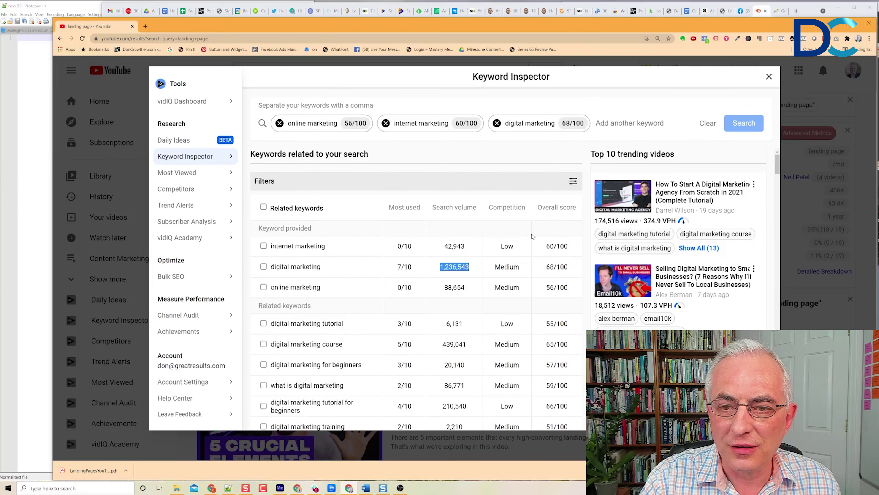
- Sort vidIQ's related keywords by Overall score, putting iman gadzhi (79/100) first, and scroll the list
click(556, 207)
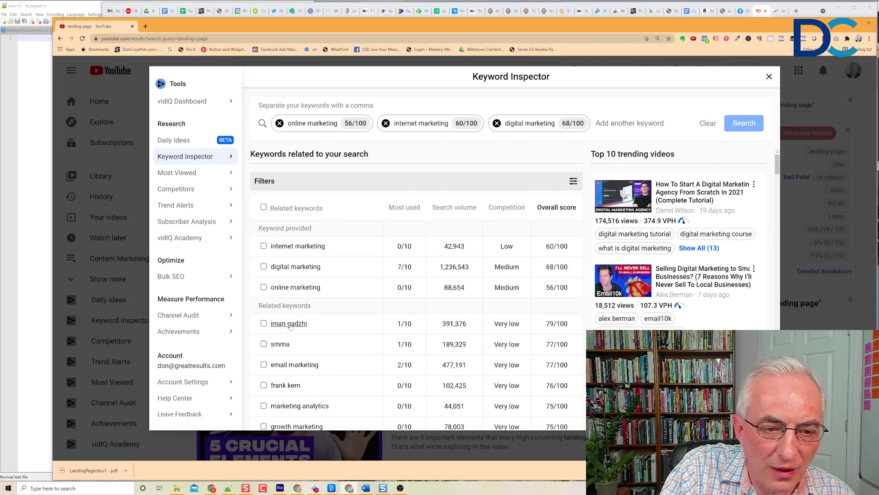
scroll(290, 326, down, 2)
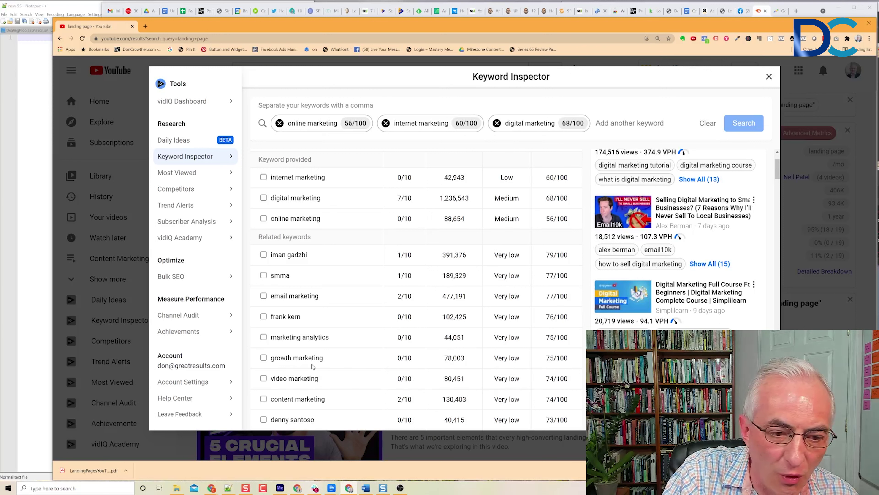
scroll(312, 366, down, 5)
scroll(407, 310, up, 2)
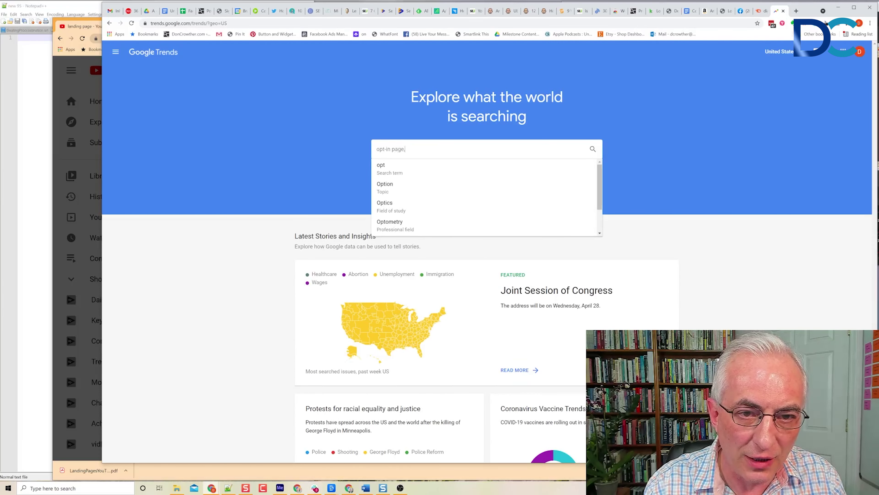
- Add 'squeeze page' and 'landing page' after 'opt-in page' in the Google Trends search
text(squez)
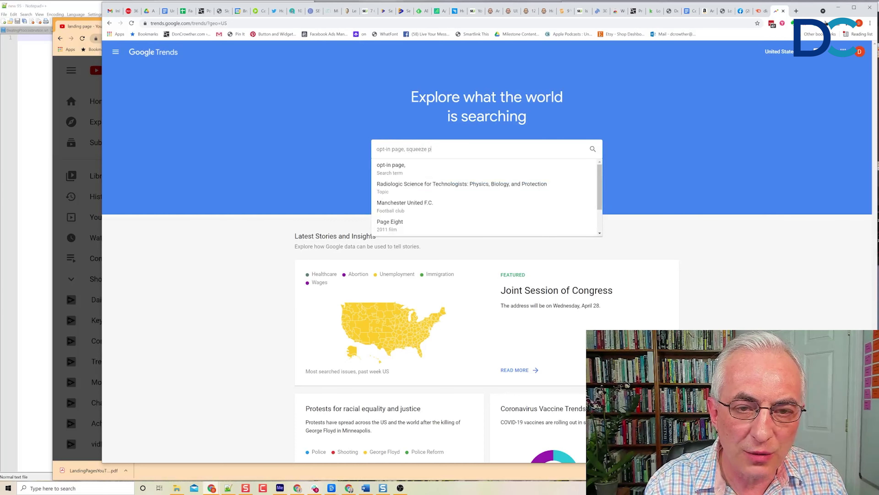
text(e page, landing)
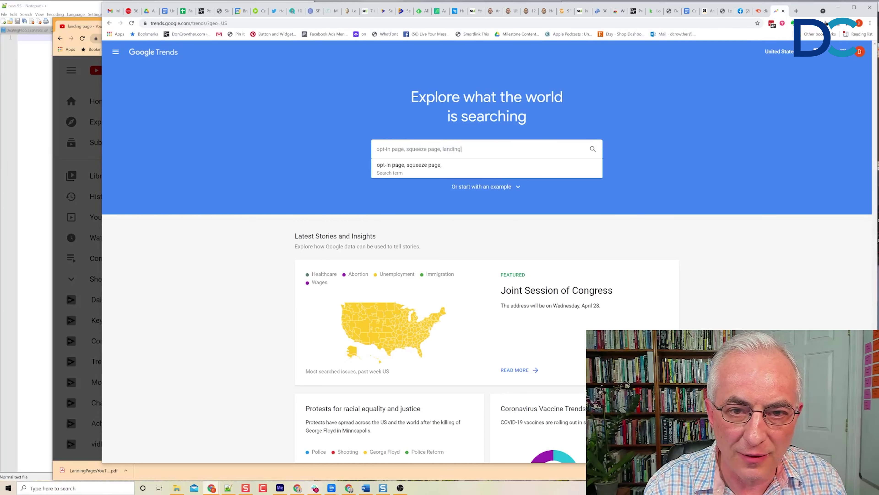
text( page)
key(Return)
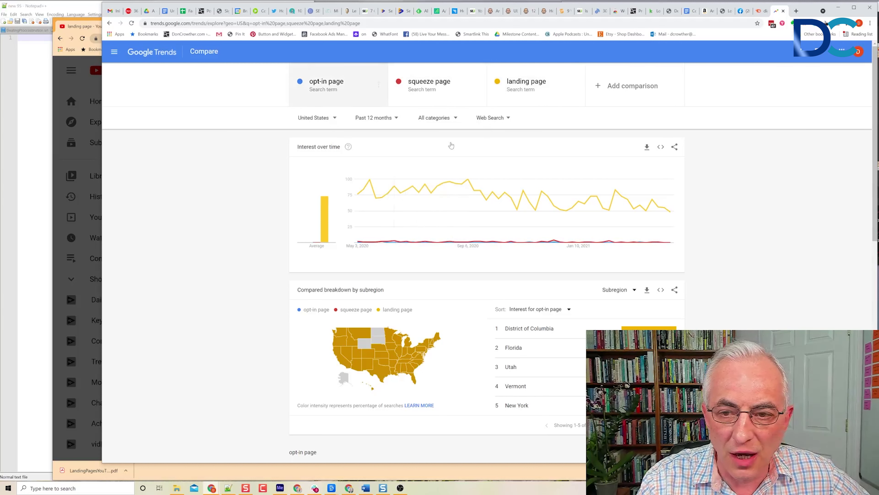
mouse_move(673, 243)
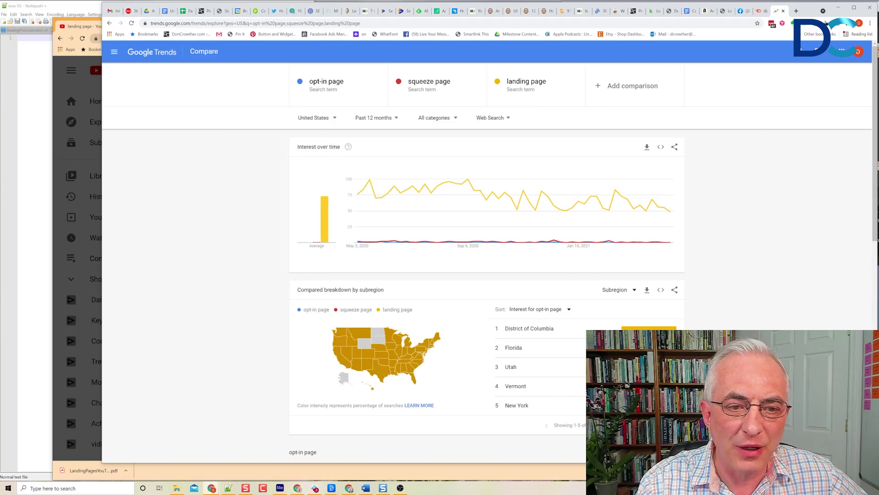
mouse_move(315, 244)
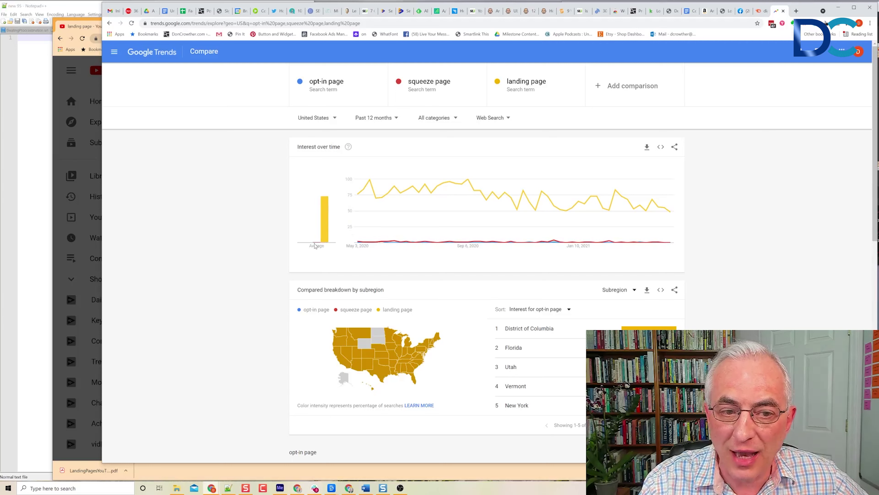
scroll(610, 318, down, 2)
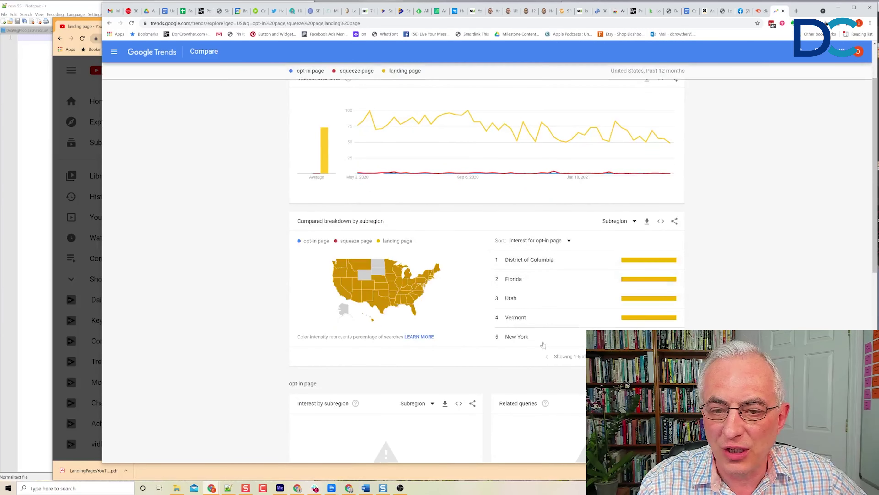
scroll(785, 276, down, 6)
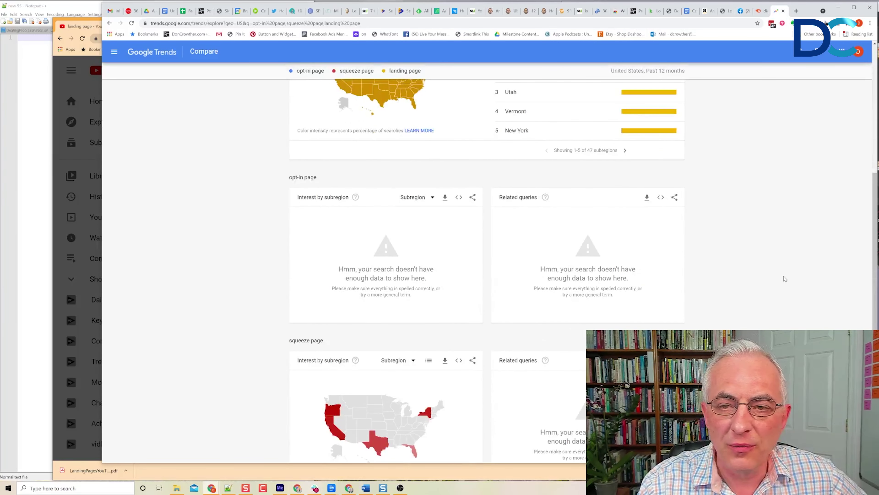
scroll(786, 277, up, 6)
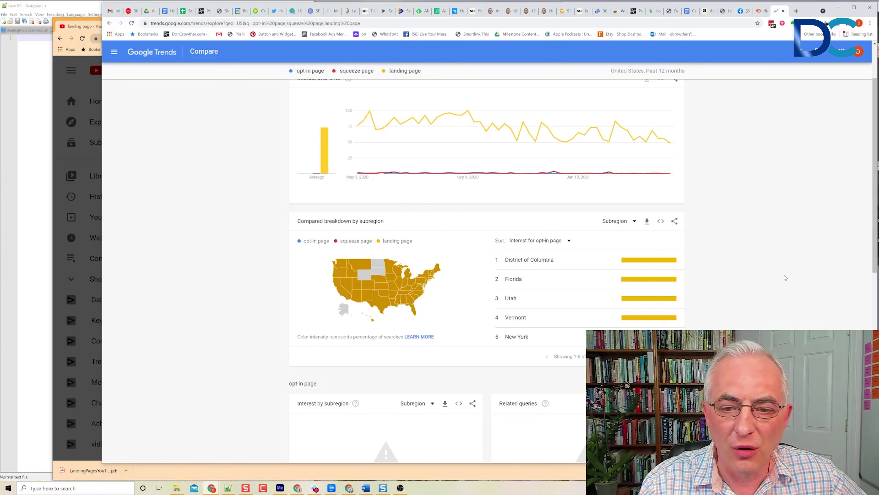
scroll(785, 277, down, 1)
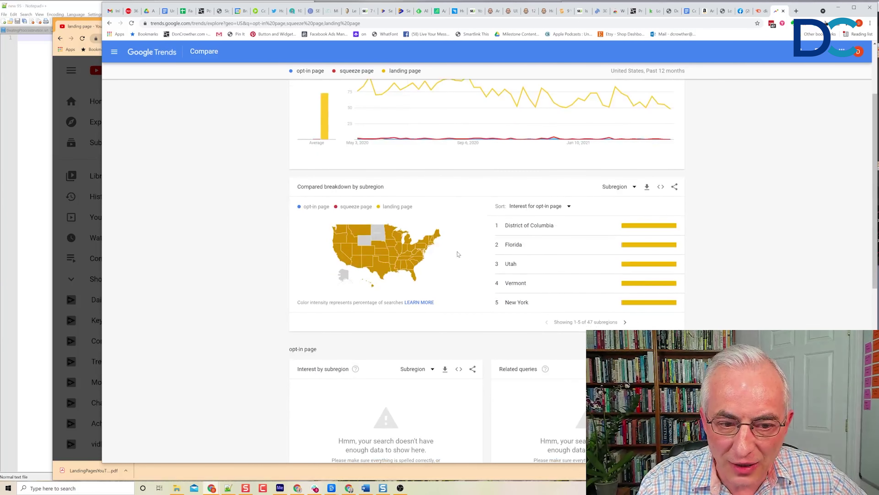
scroll(727, 257, down, 10)
scroll(728, 261, down, 1)
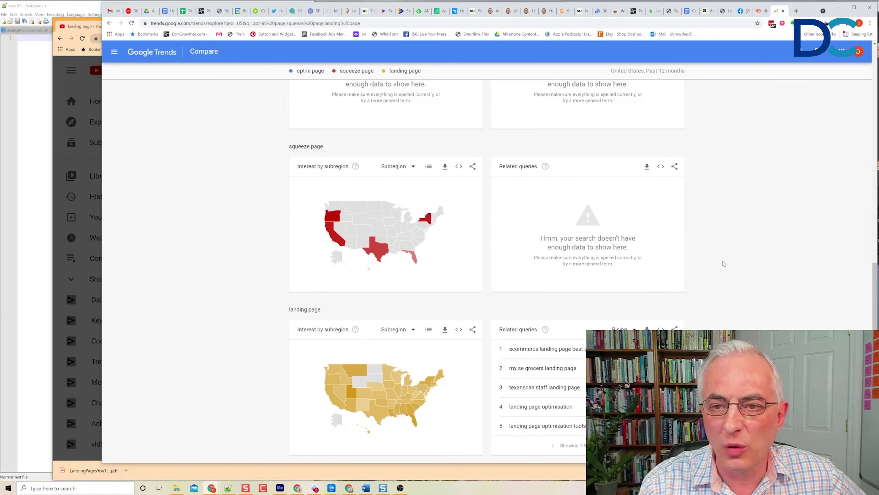
scroll(730, 260, up, 11)
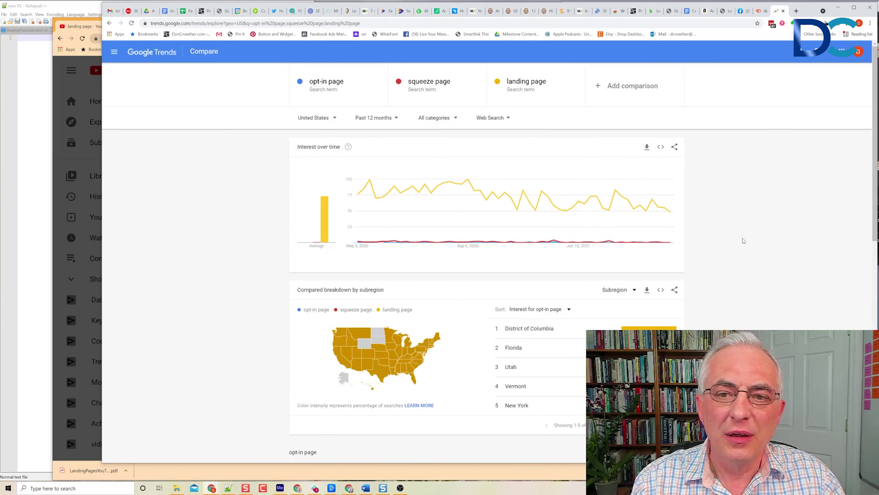
scroll(741, 240, down, 10)
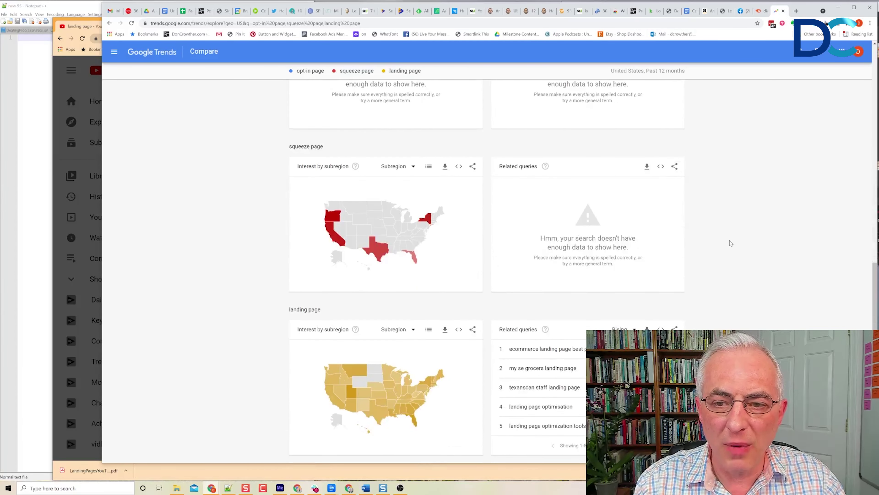
- Return to Semrush's 'digital marketing' results (60,500 monthly searches) and scroll the keyword table
click(758, 11)
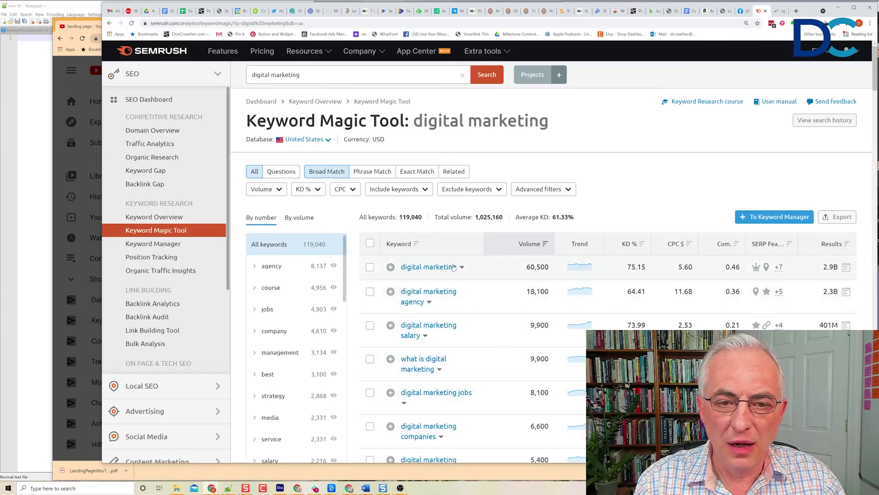
scroll(456, 356, down, 6)
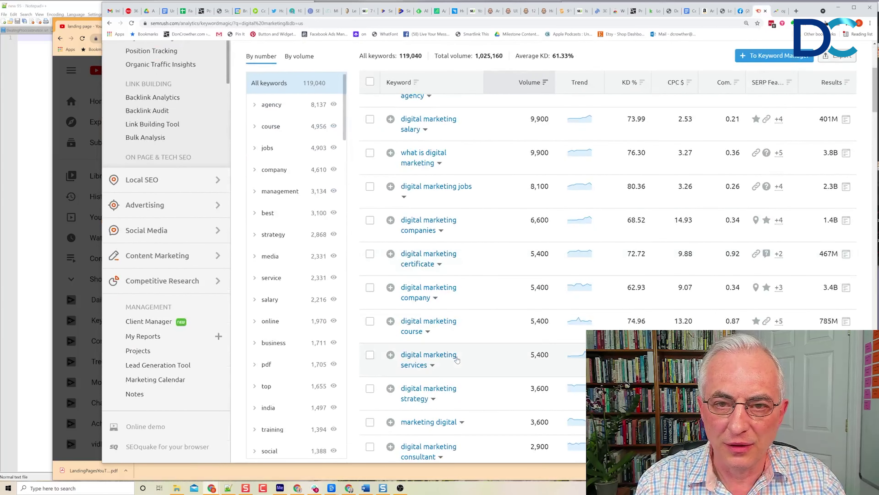
scroll(457, 359, up, 6)
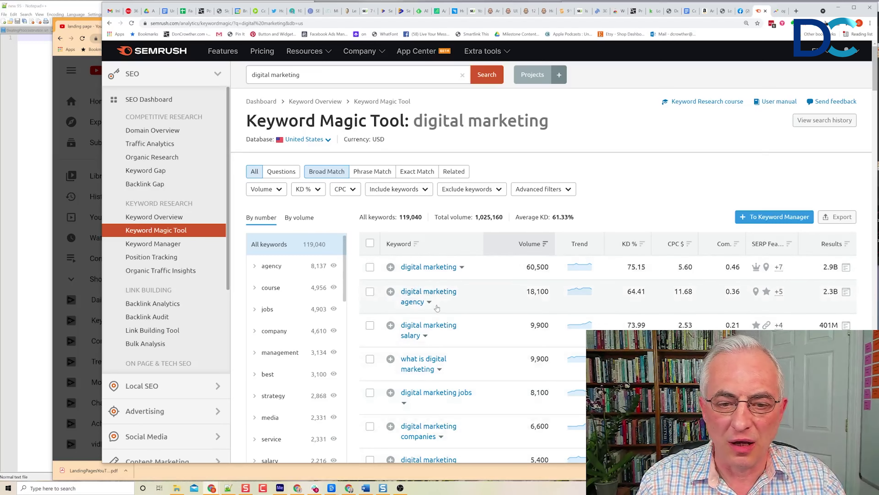
scroll(436, 310, down, 15)
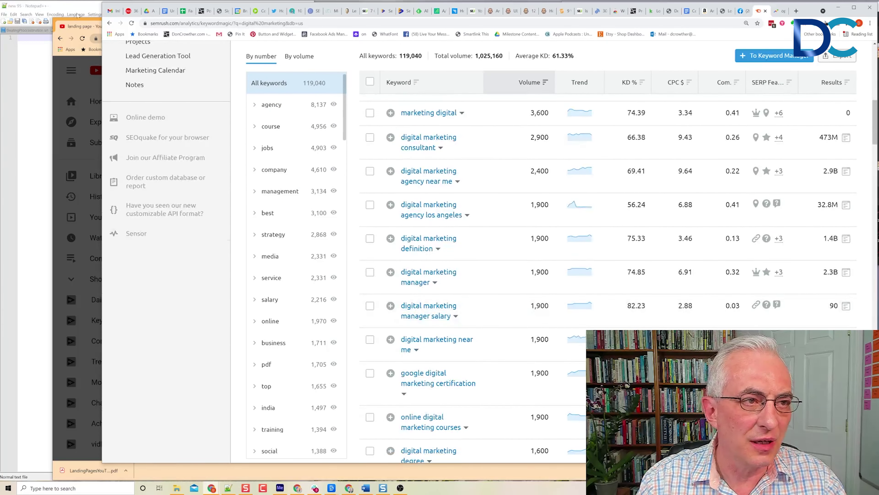
- Bring back vidIQ's Keyword Inspector comparing online, internet and digital marketing
click(81, 24)
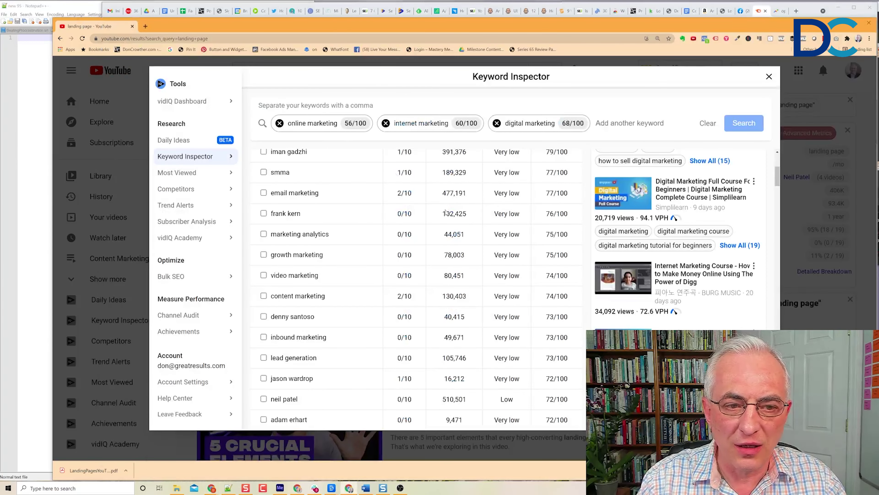